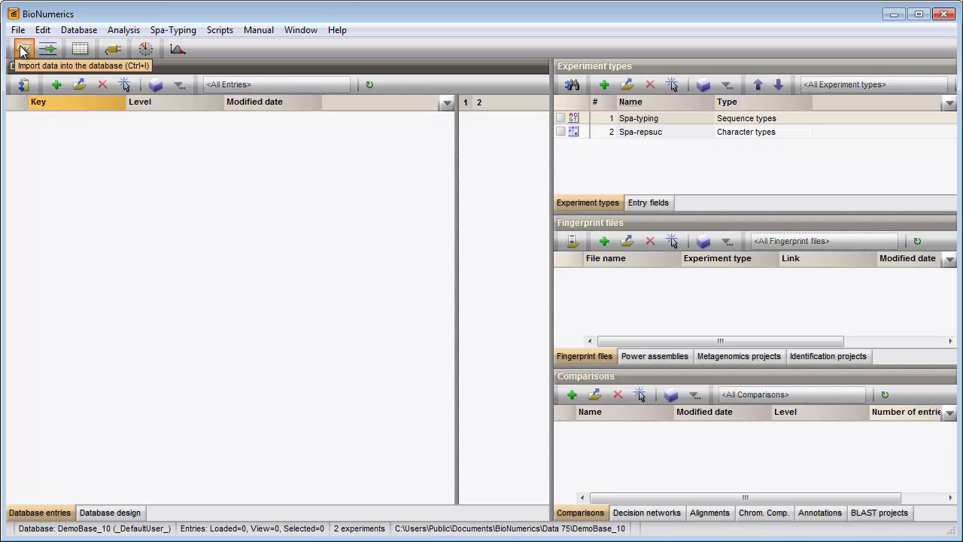
# - Start an import-and-assemble of trace files and add all 26 Strain .ab1 files from the SPA sample folder
pyautogui.click(24, 50)
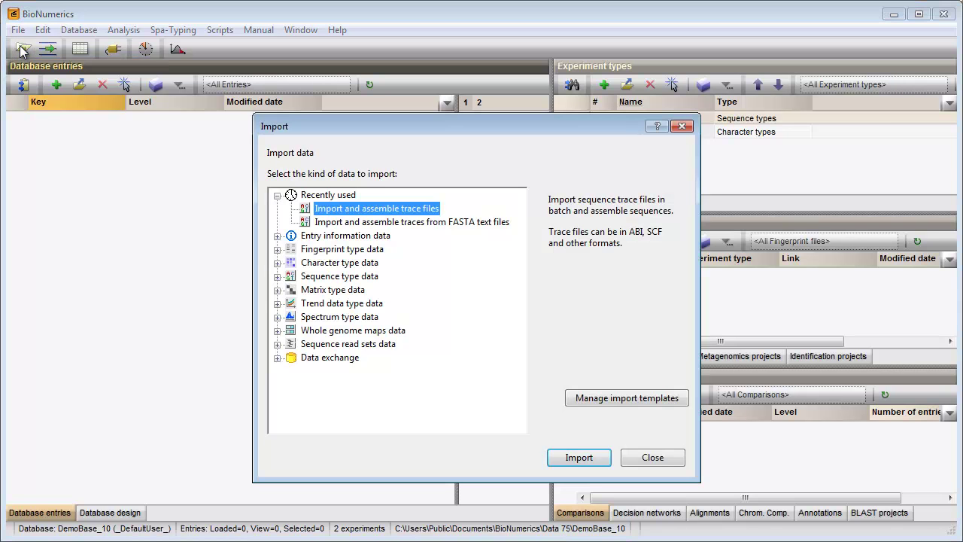
pyautogui.click(277, 276)
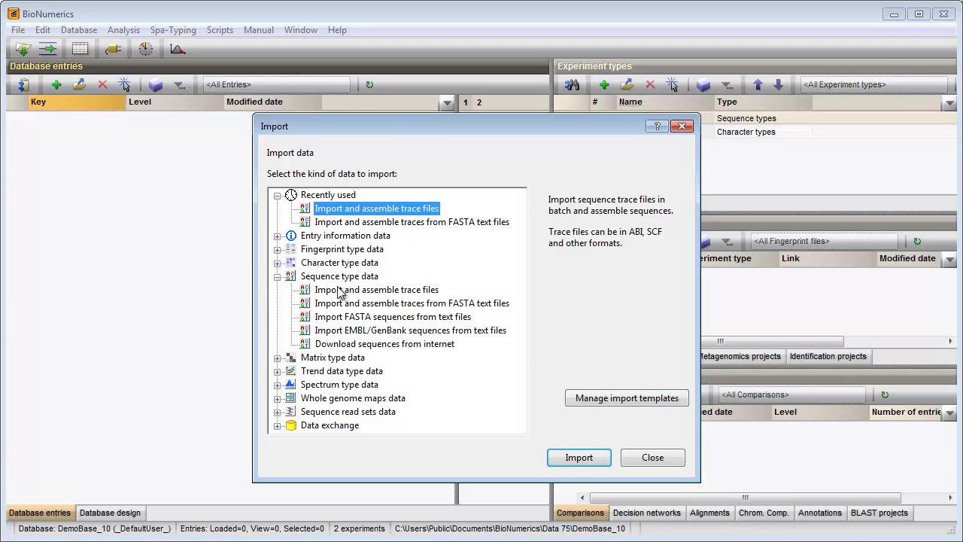
pyautogui.click(340, 291)
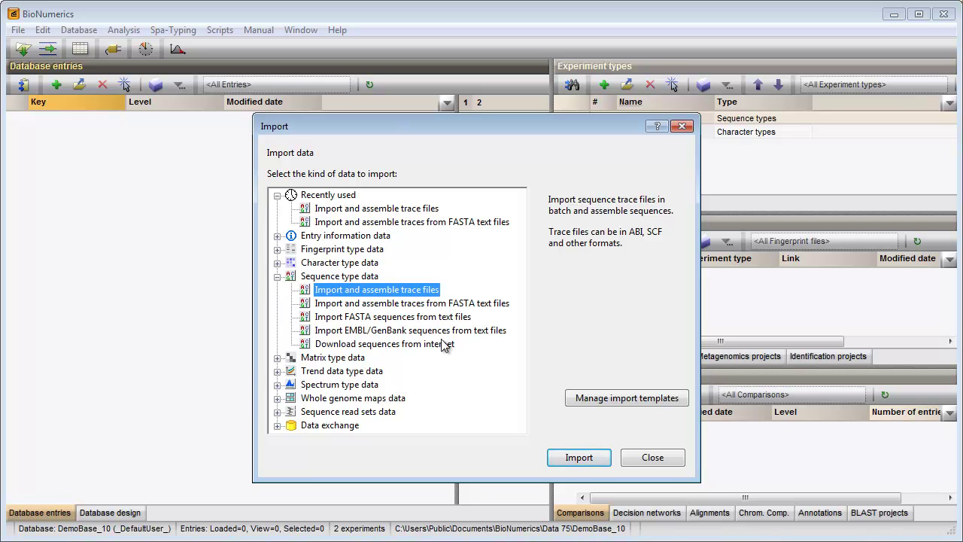
pyautogui.click(565, 457)
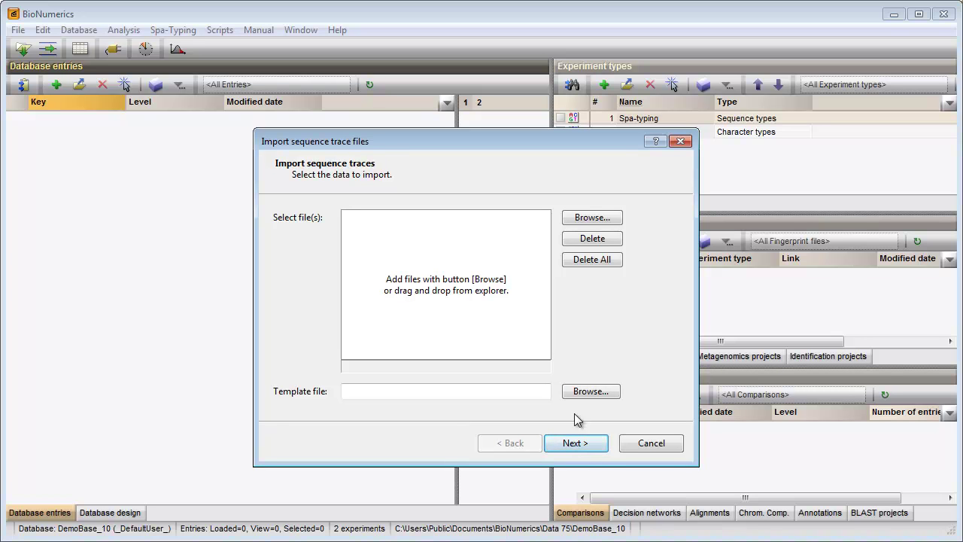
pyautogui.click(577, 219)
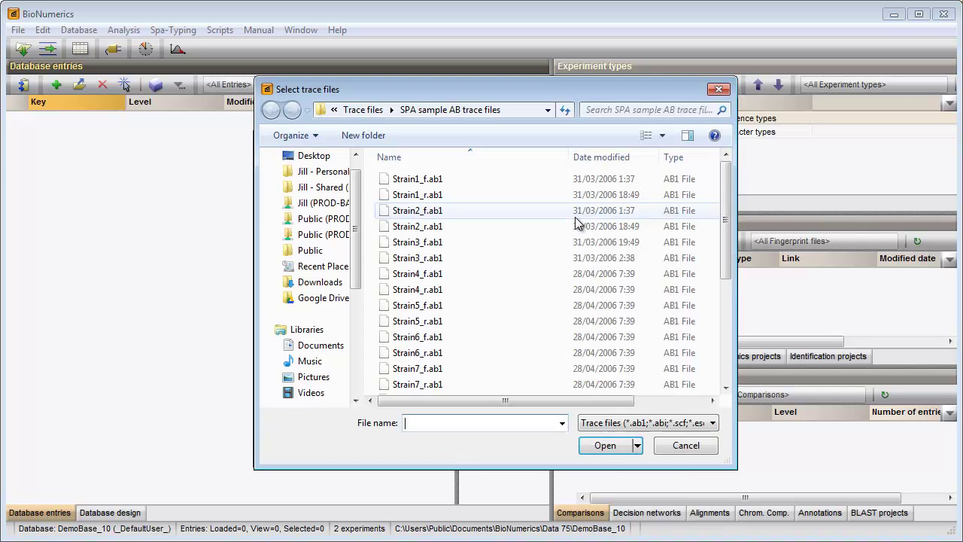
pyautogui.click(429, 226)
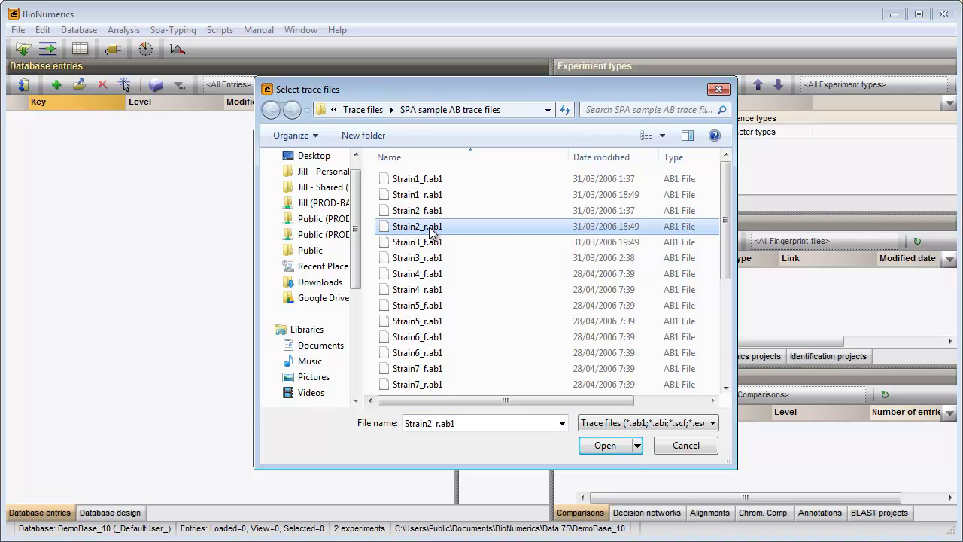
pyautogui.hotkey('ctrl', 'a')
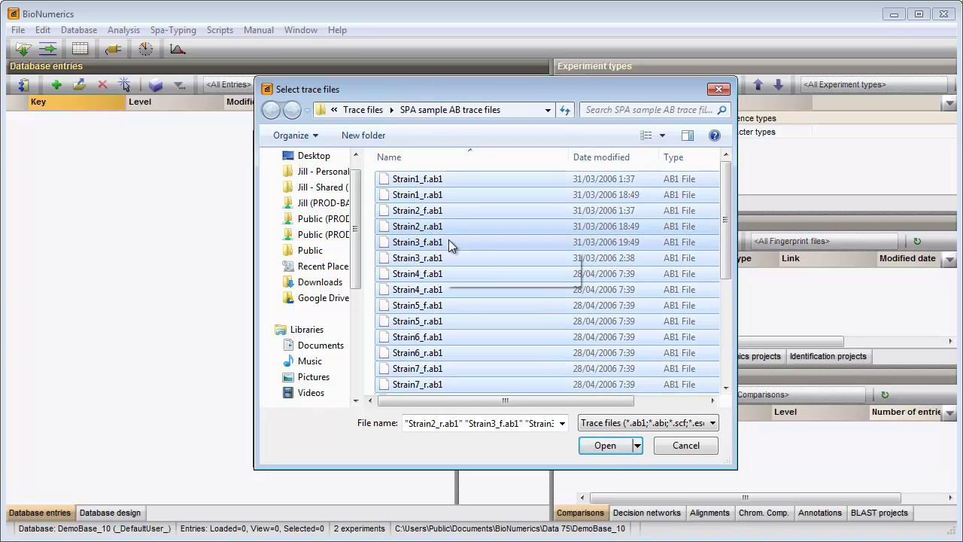
pyautogui.click(602, 446)
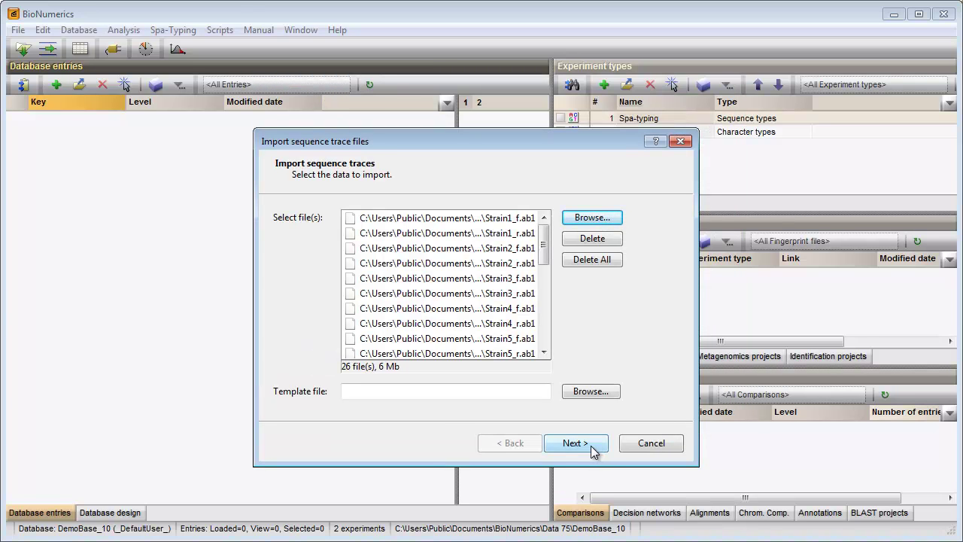
# - Move on to the Import template page and create a new import template
pyautogui.click(593, 446)
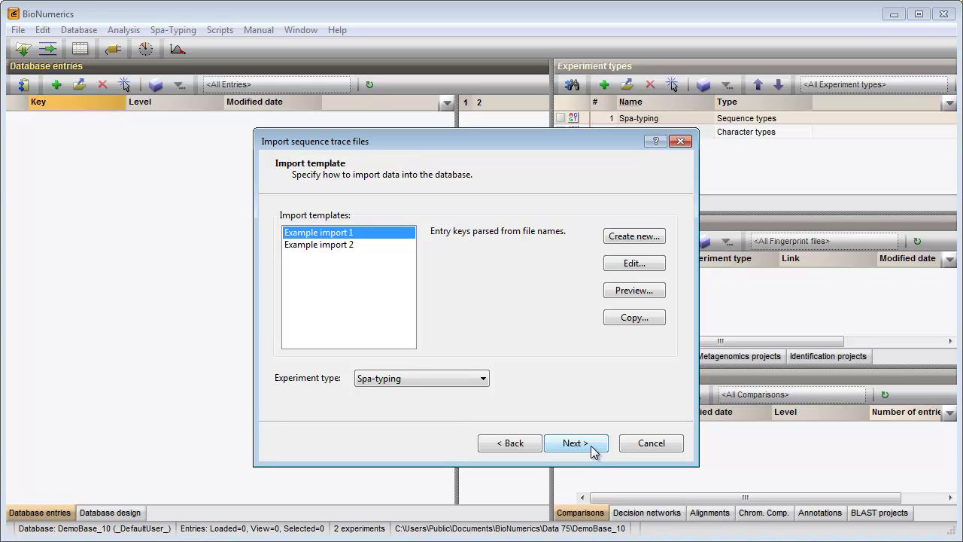
pyautogui.click(626, 237)
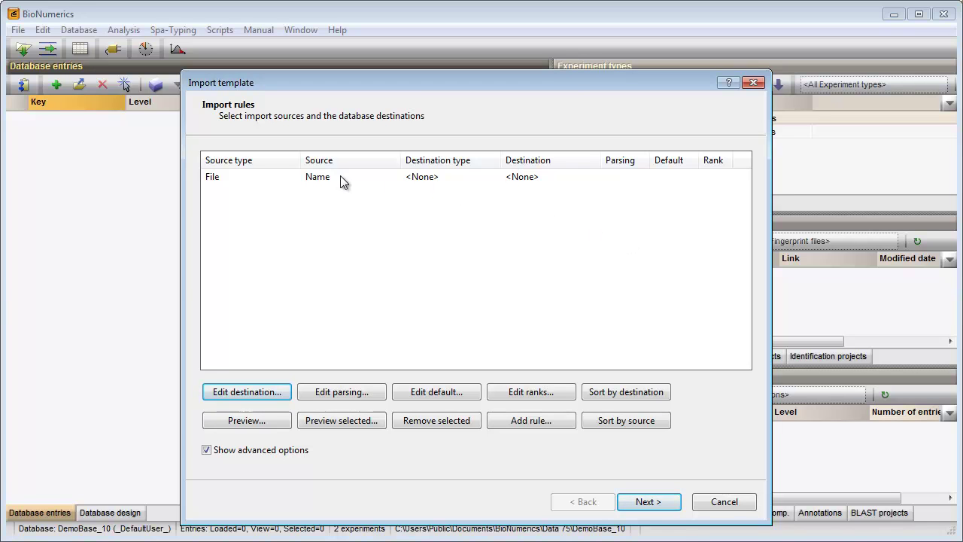
# - Set the File–Name import rule's destination to the Key entry field
pyautogui.click(314, 180)
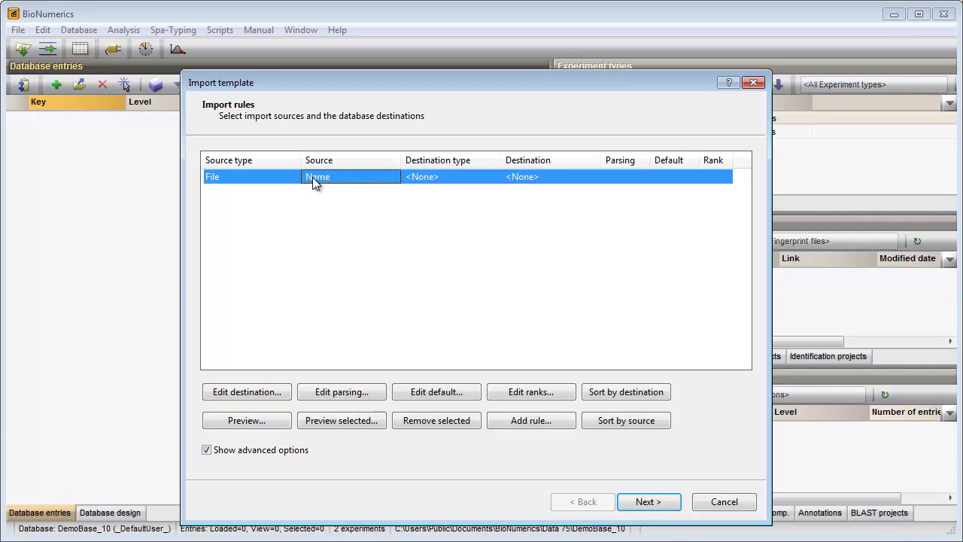
pyautogui.click(257, 394)
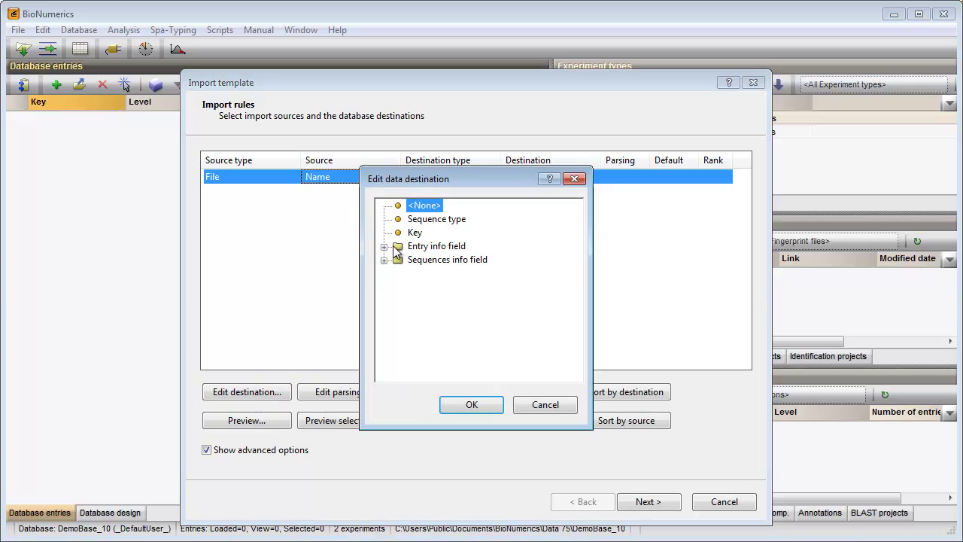
pyautogui.click(414, 235)
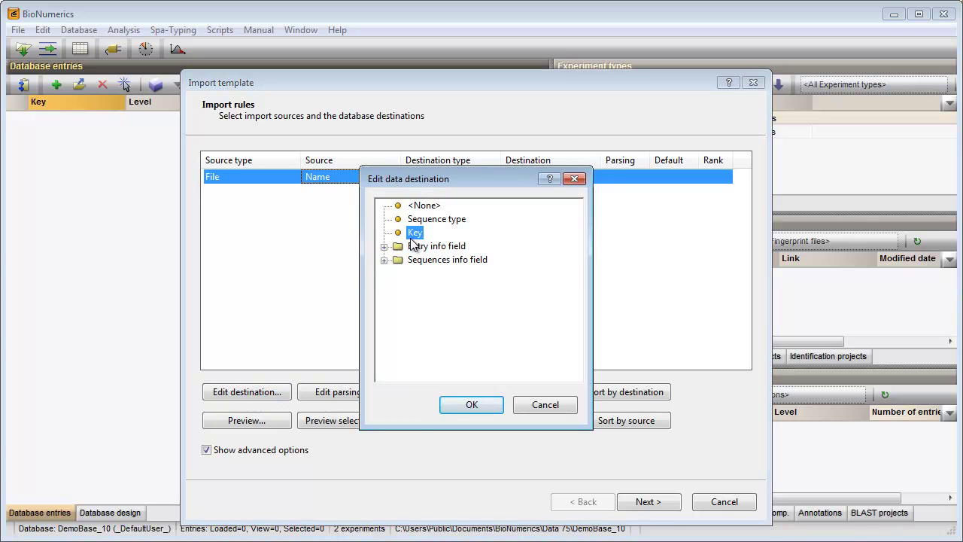
pyautogui.click(472, 405)
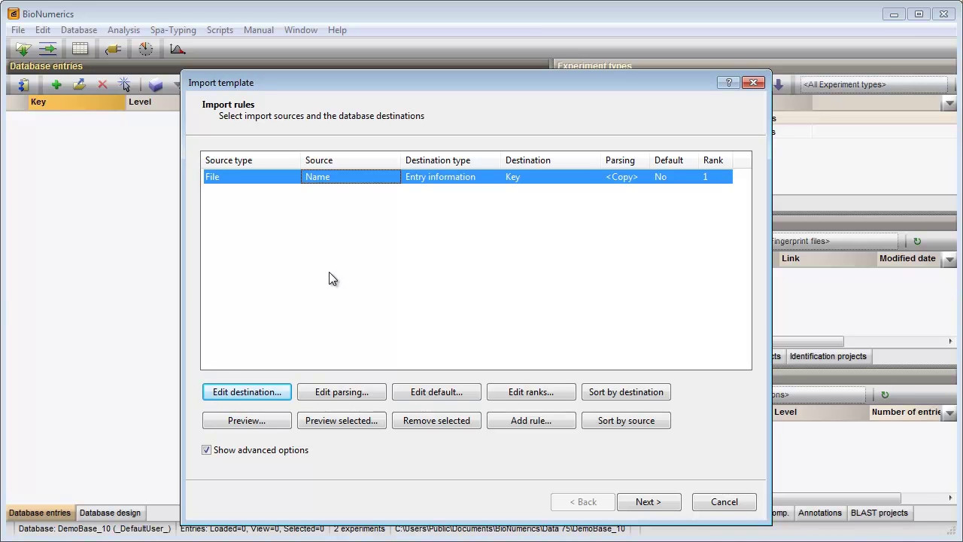
pyautogui.click(246, 421)
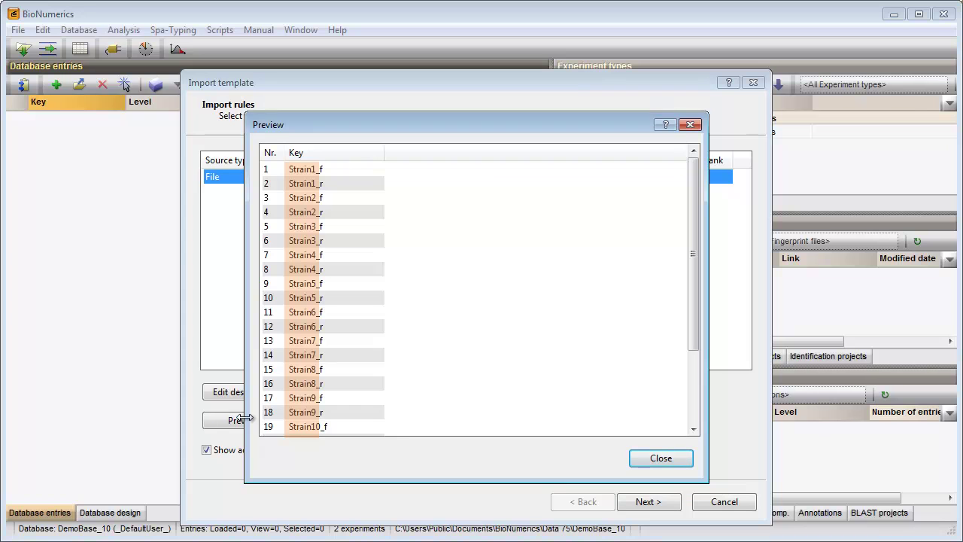
pyautogui.click(640, 459)
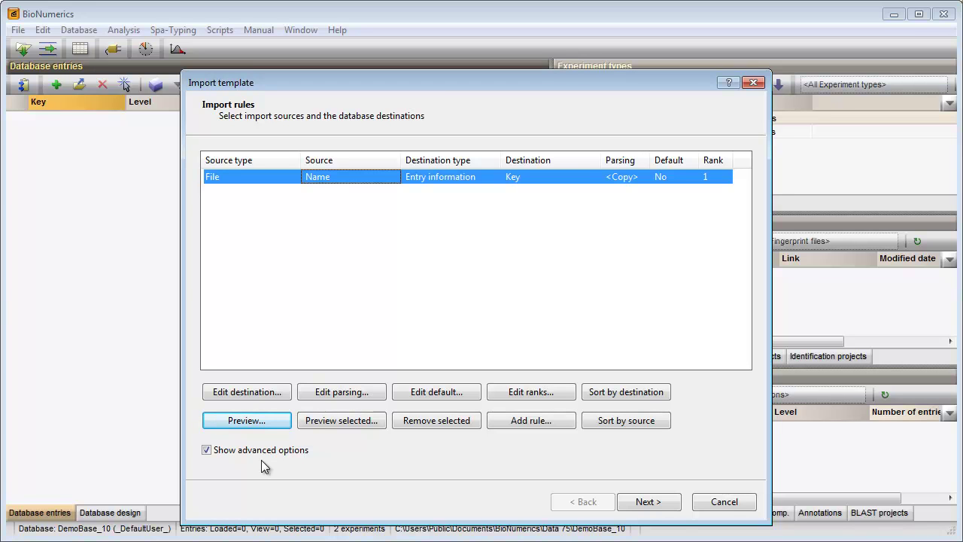
pyautogui.click(312, 176)
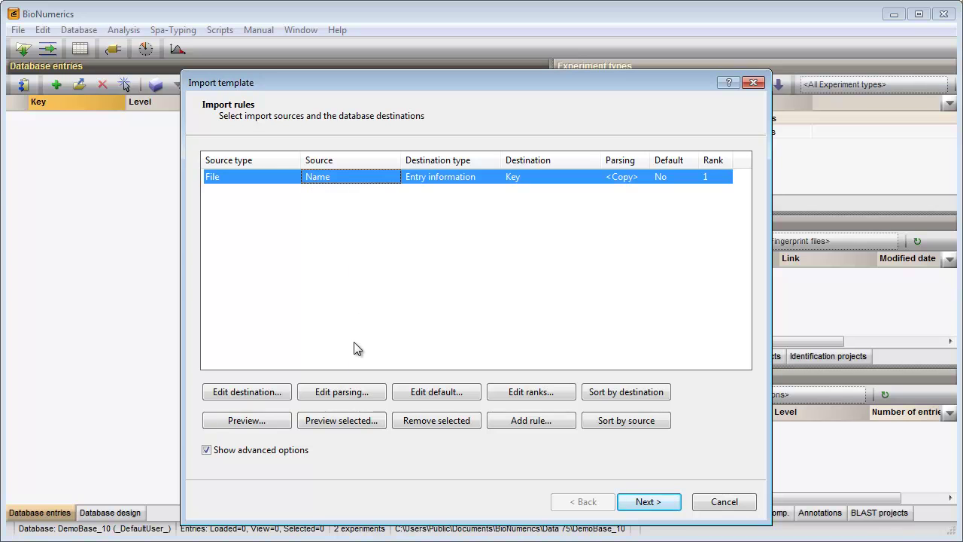
# - Change the key parsing string to [DATA]_* and preview that Strain1_f becomes Strain1
pyautogui.click(339, 391)
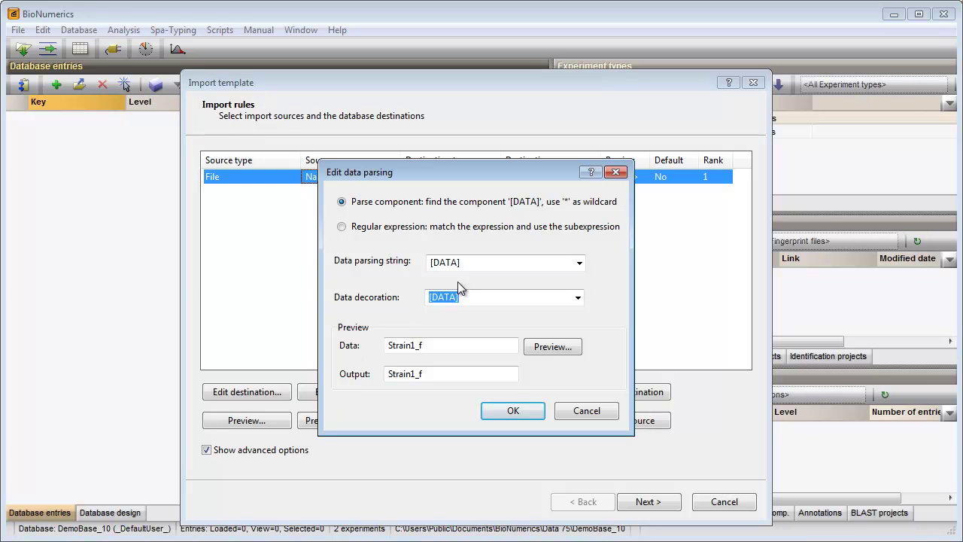
pyautogui.click(475, 262)
pyautogui.click(479, 262)
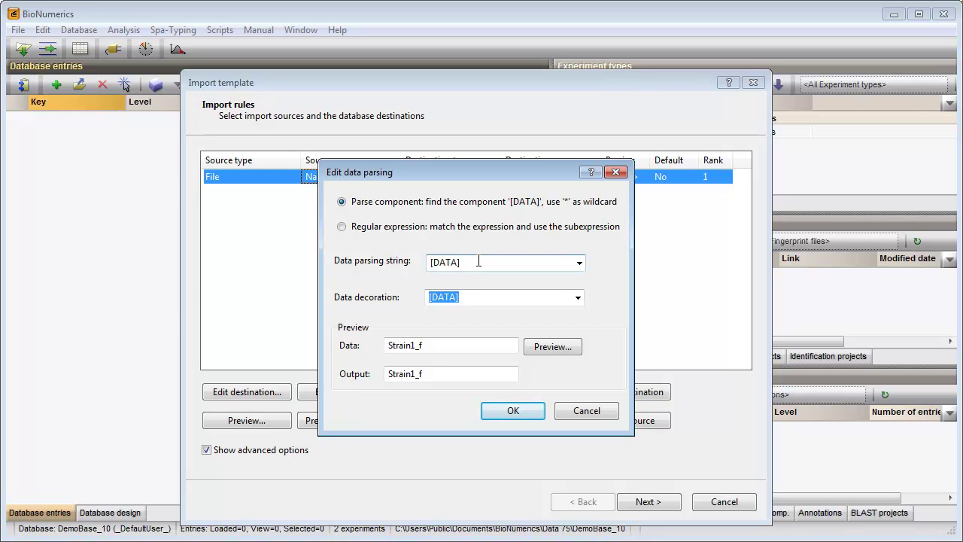
pyautogui.write('_*')
pyautogui.click(546, 348)
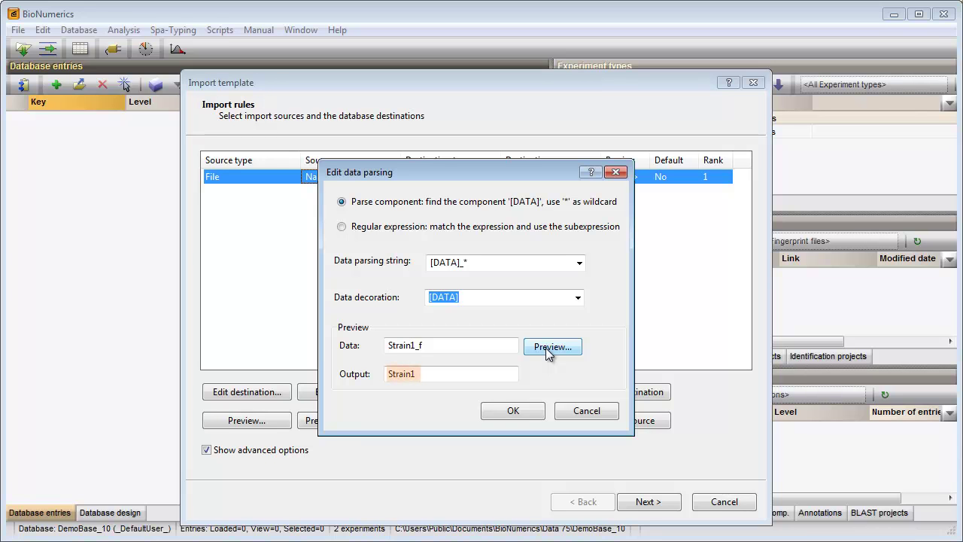
pyautogui.click(527, 412)
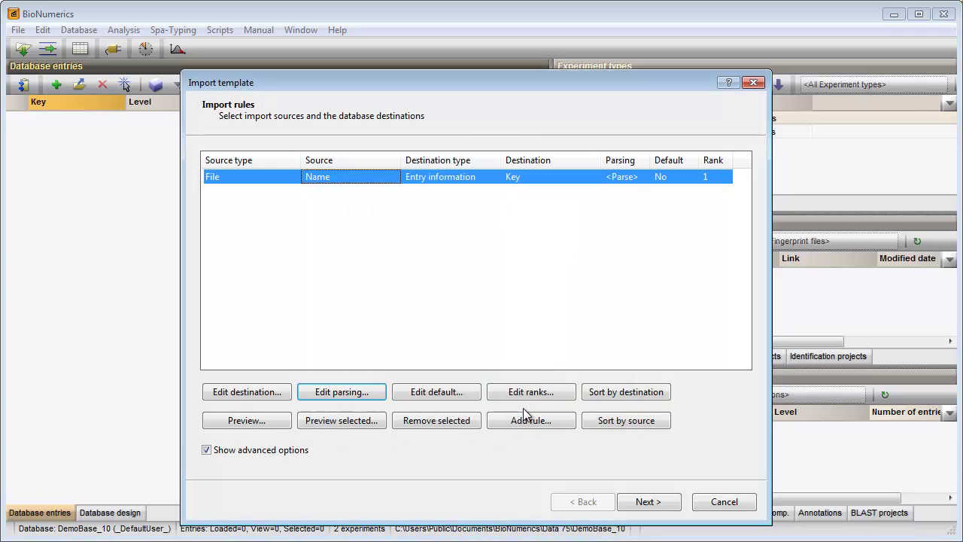
# - Finish the template and save it under the name 'Import Spa trace files'
pyautogui.click(641, 504)
pyautogui.click(642, 502)
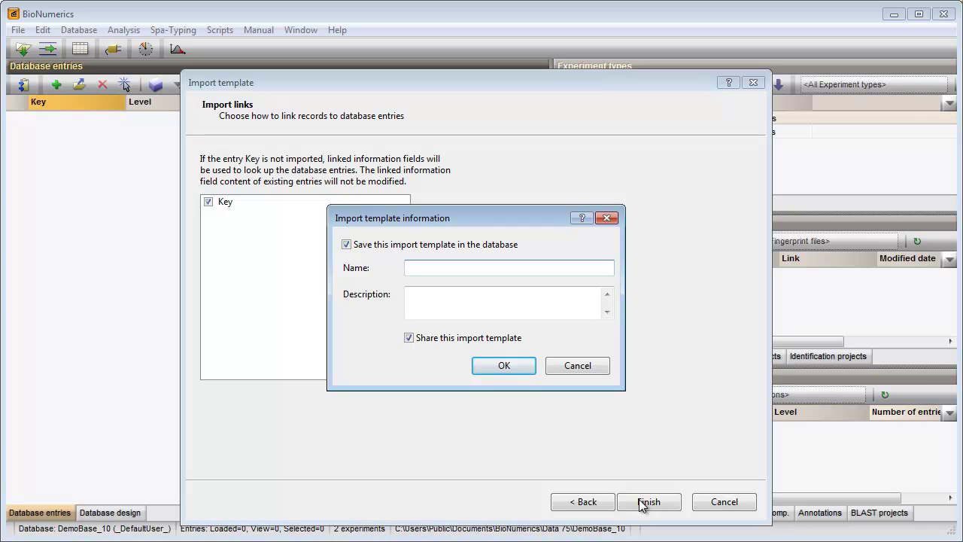
pyautogui.write('Import Spa trace files')
pyautogui.click(505, 368)
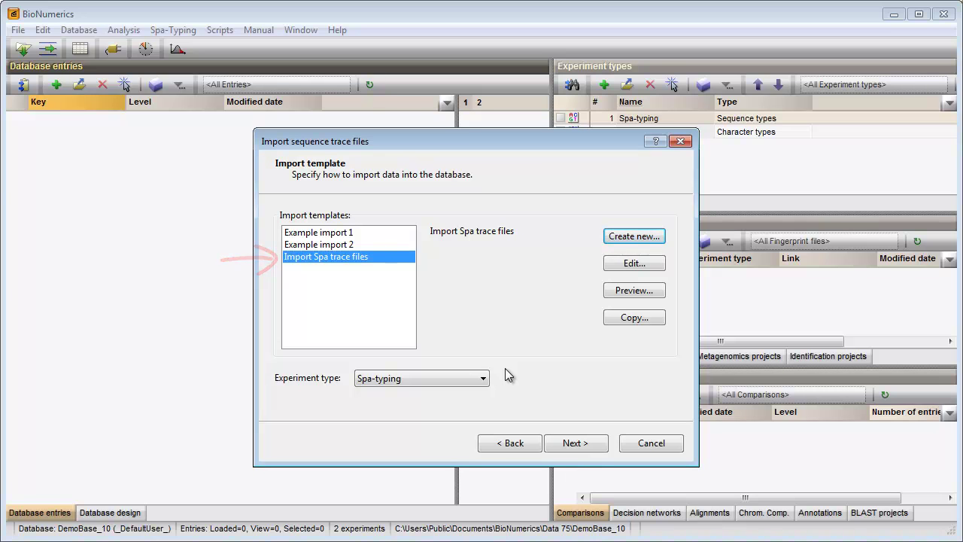
# - Keep Spa-typing as the experiment type and continue to the Database links overview
pyautogui.click(398, 380)
pyautogui.click(392, 405)
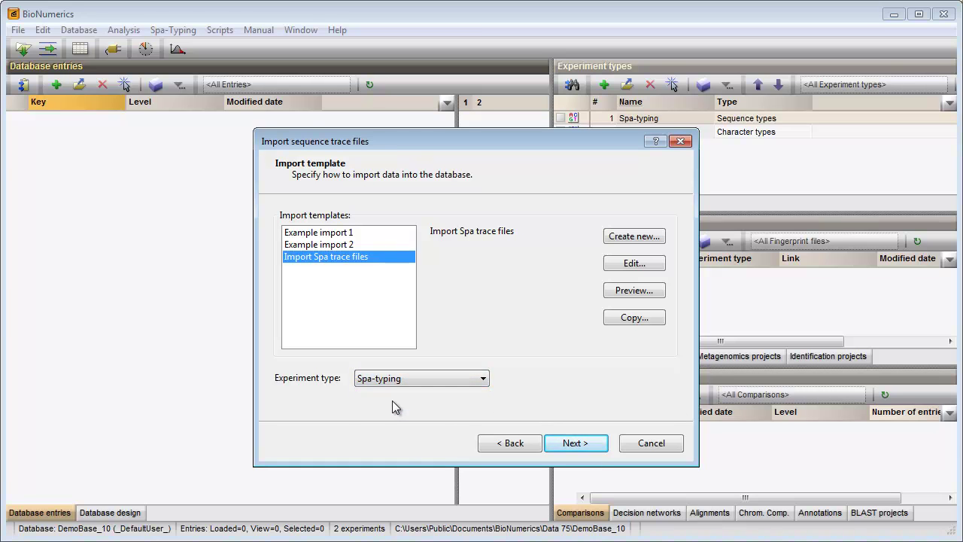
pyautogui.click(574, 444)
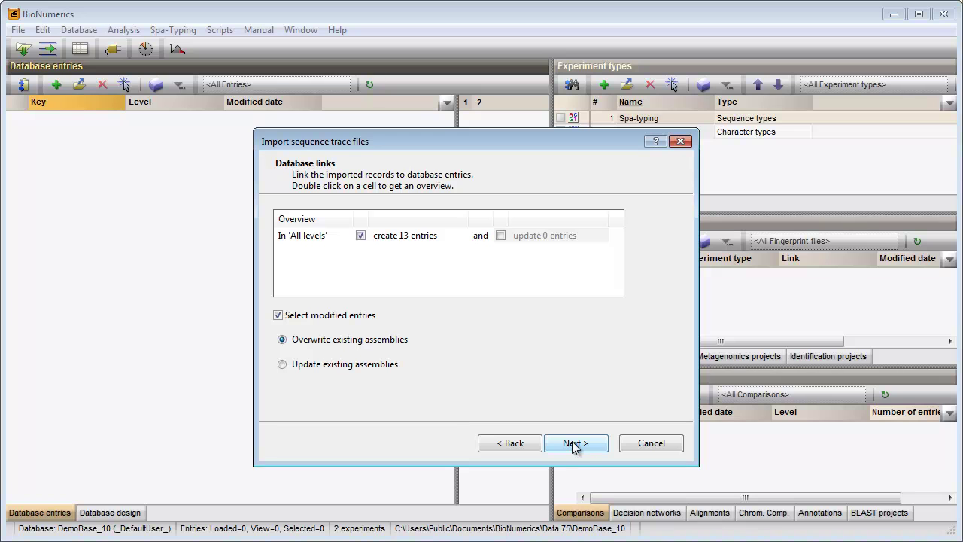
# - Review the trimming and Spa-typing assembly settings, closing both without changes
pyautogui.click(574, 444)
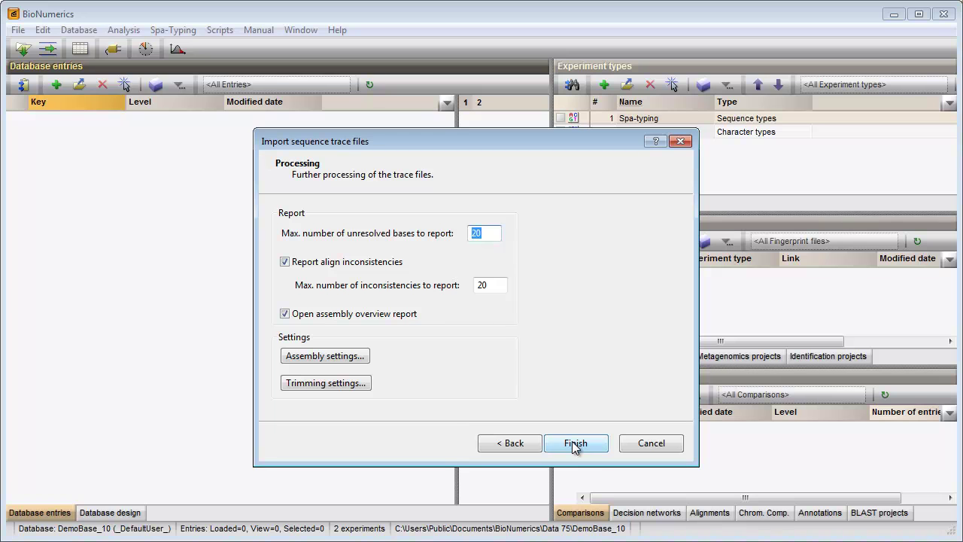
pyautogui.click(327, 384)
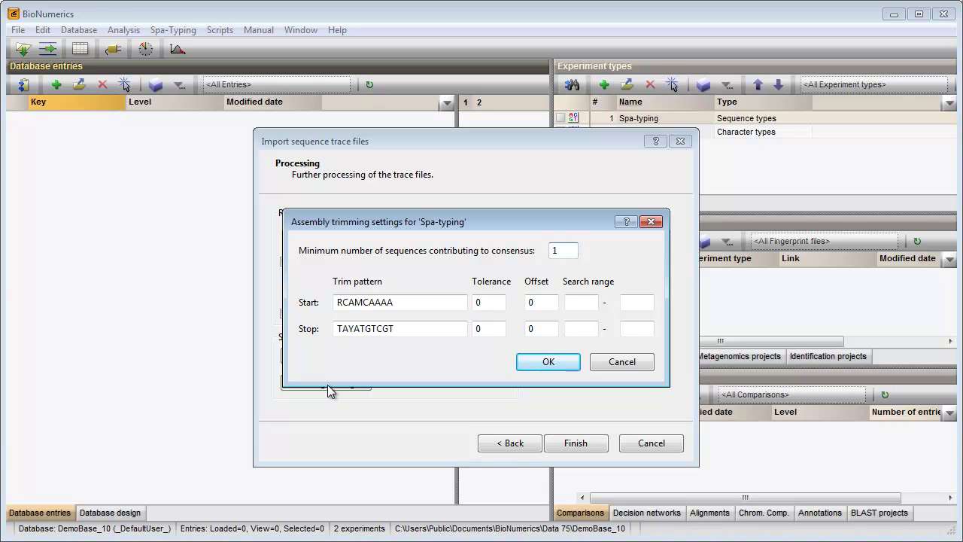
pyautogui.click(613, 363)
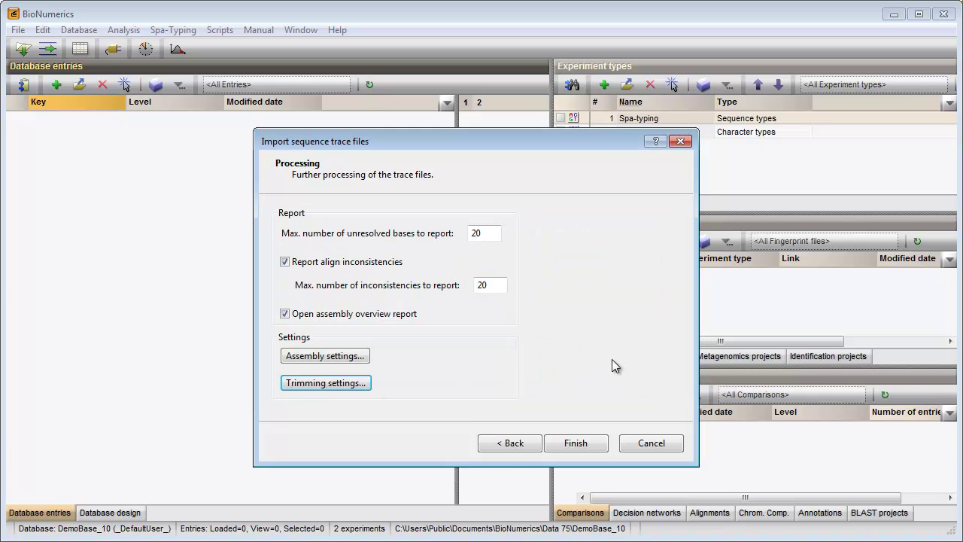
pyautogui.click(313, 359)
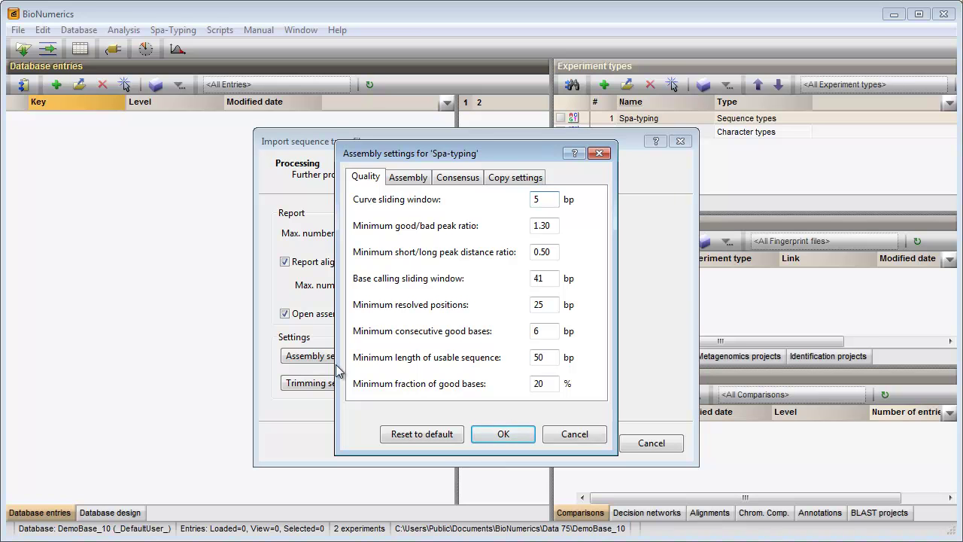
pyautogui.click(574, 435)
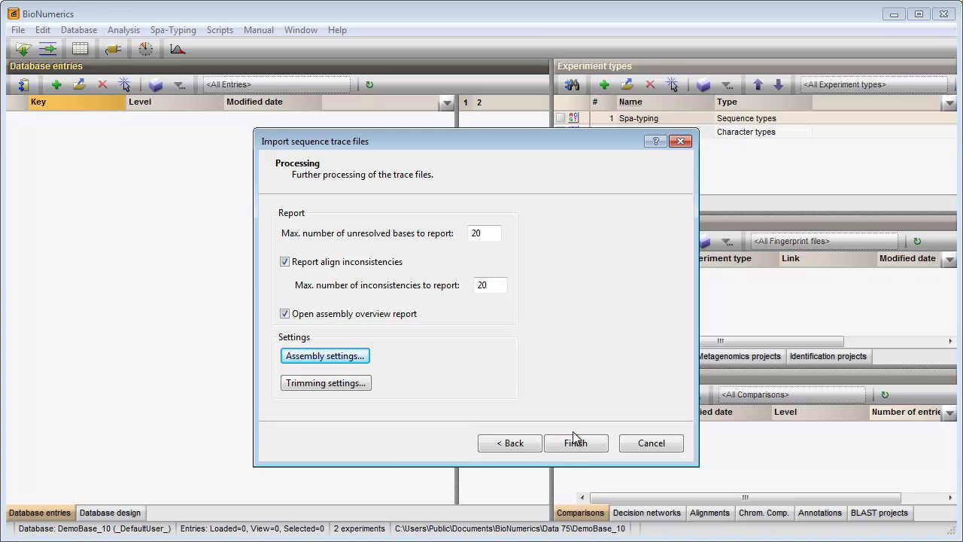
# - Run the import and assembly, then list the alignment inconsistency warnings for Strain9
pyautogui.click(574, 439)
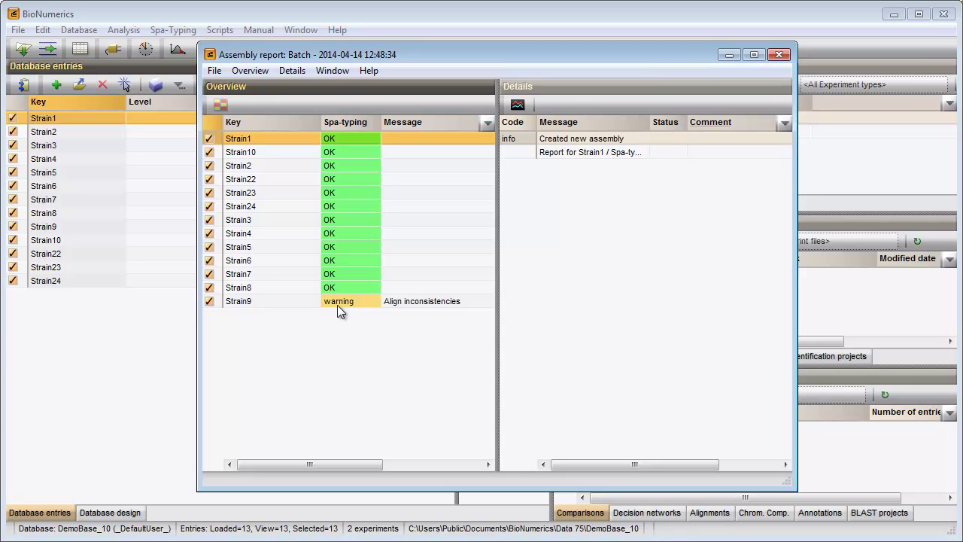
pyautogui.click(337, 304)
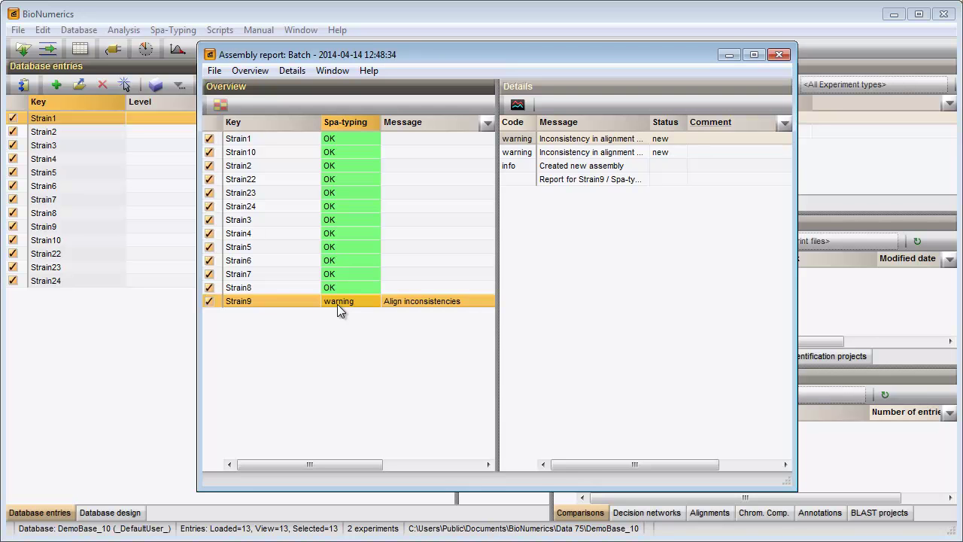
# - Open Strain9's inconsistency in the Assembler, annotate its spa repeats, and scroll to the r?? repeat
pyautogui.doubleClick(591, 143)
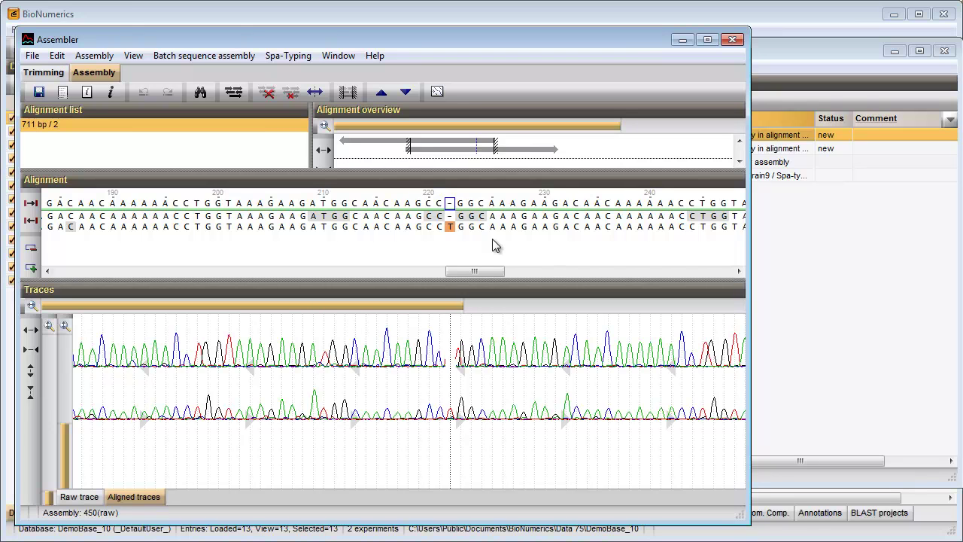
pyautogui.click(287, 57)
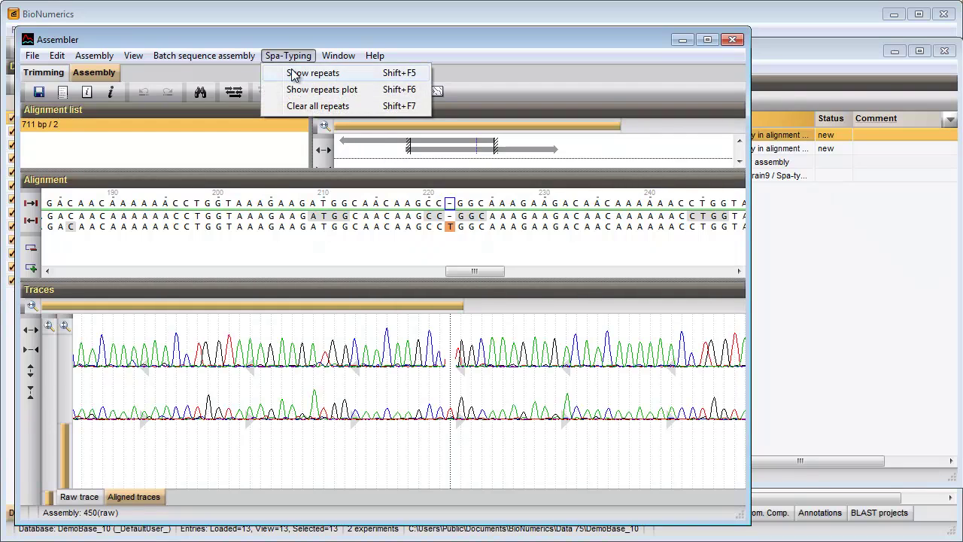
pyautogui.click(295, 74)
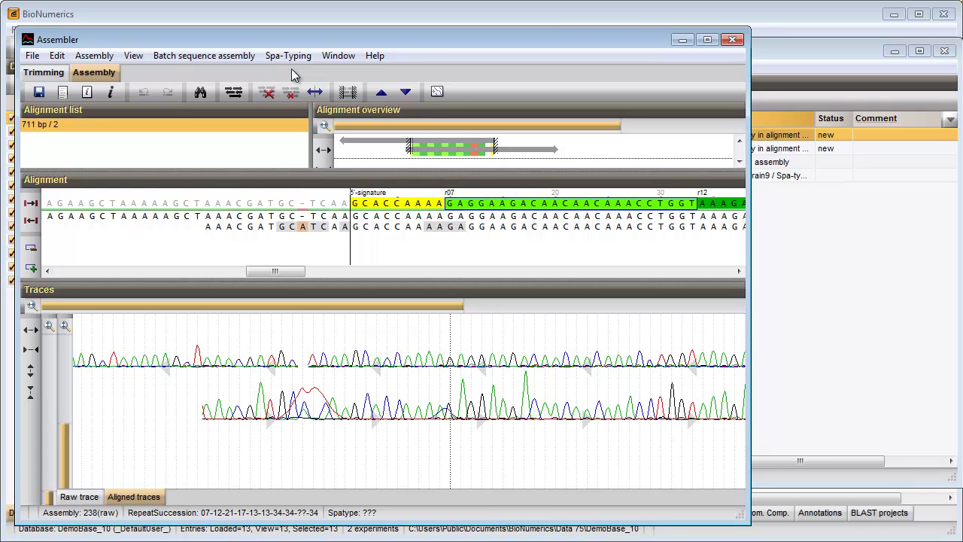
pyautogui.moveTo(271, 272); pyautogui.dragTo(456, 271)
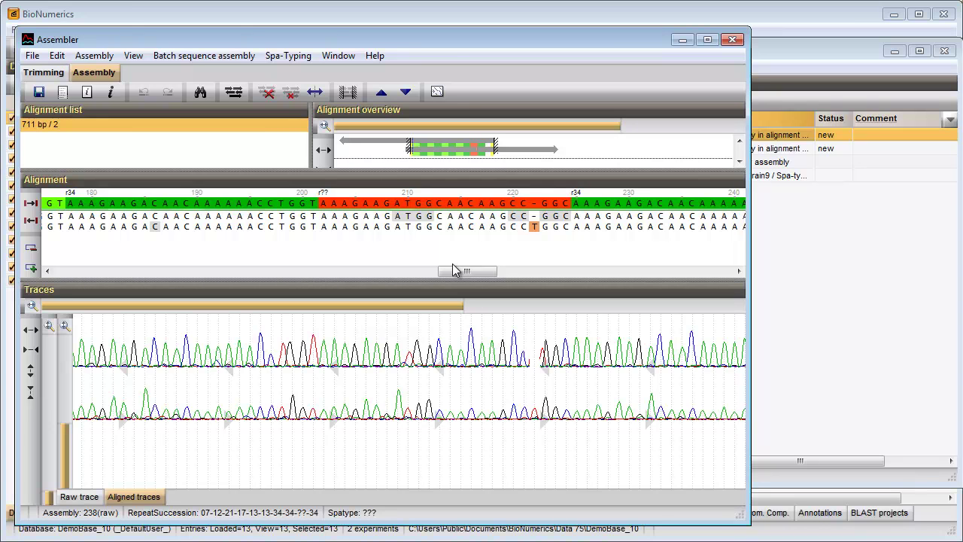
pyautogui.click(287, 55)
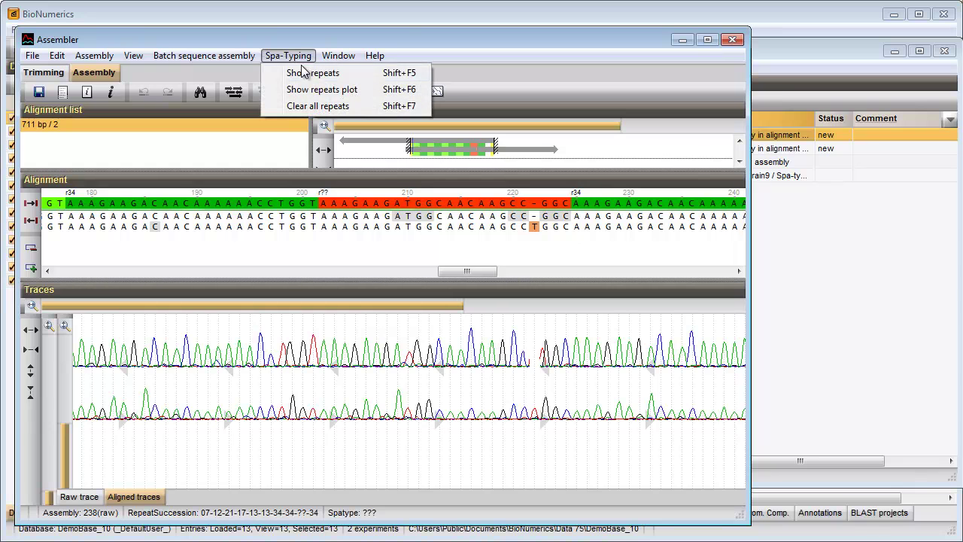
pyautogui.click(306, 90)
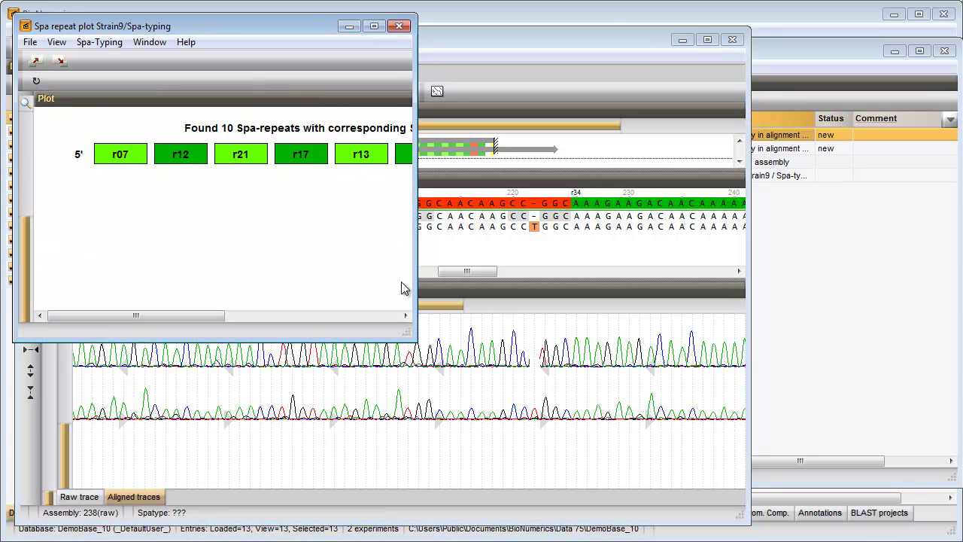
pyautogui.moveTo(411, 326); pyautogui.dragTo(810, 316)
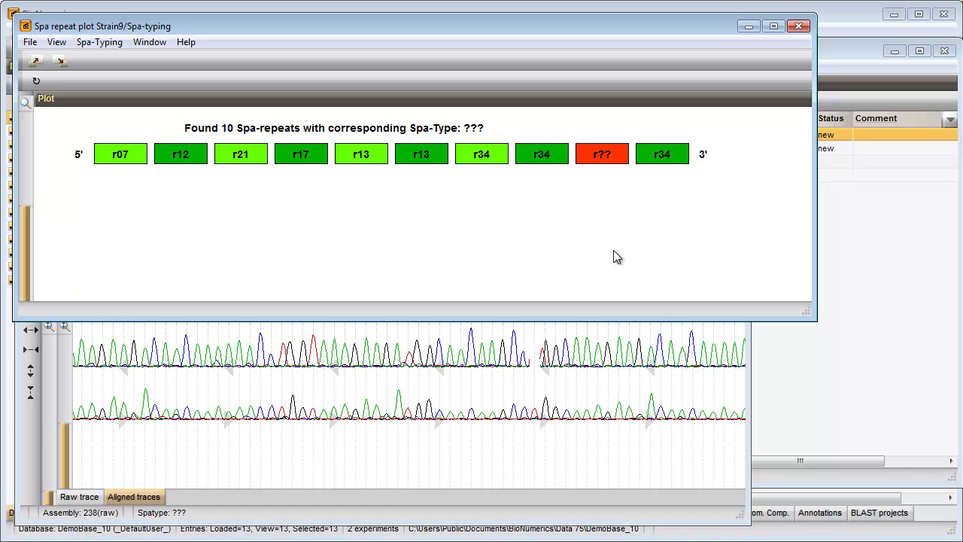
pyautogui.click(594, 159)
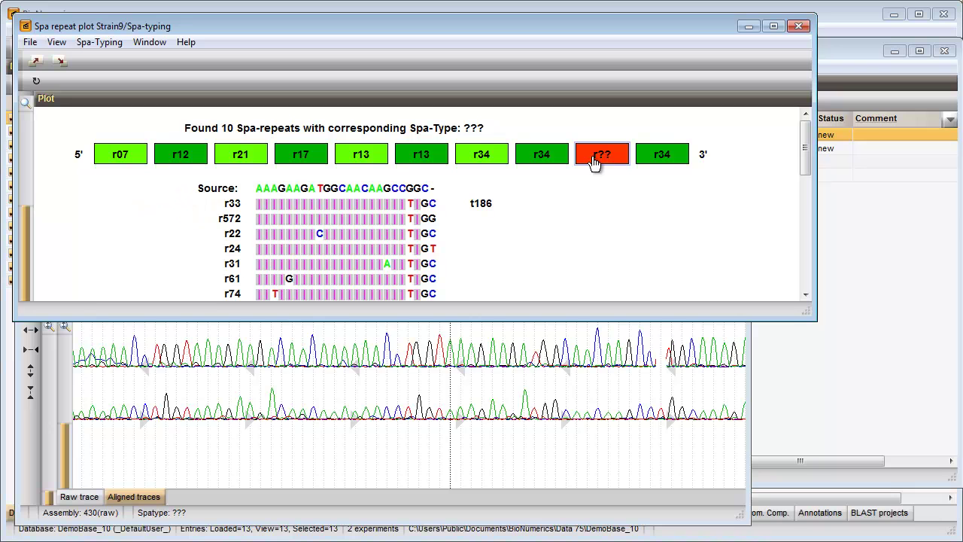
# - Close the repeat plot and fill the gap near position 223 with a T
pyautogui.click(799, 26)
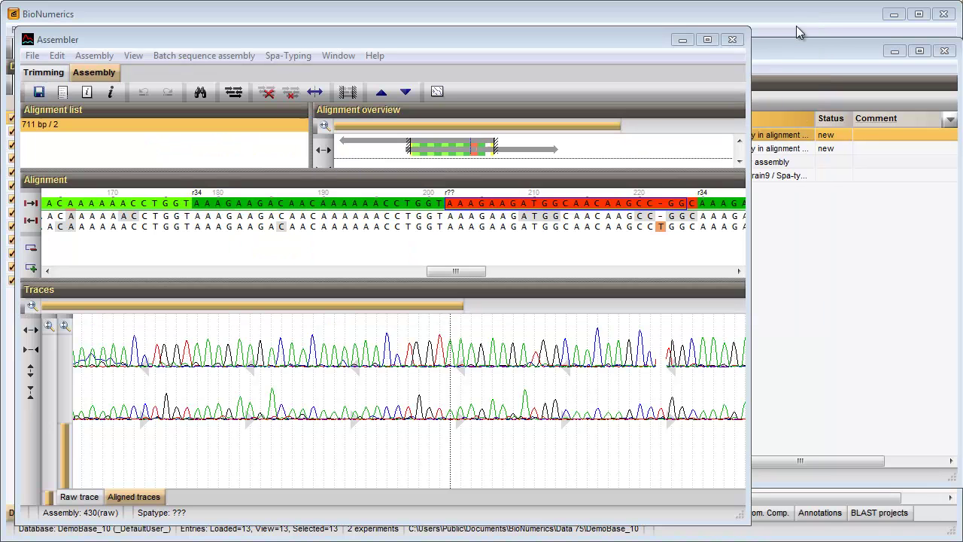
pyautogui.click(662, 217)
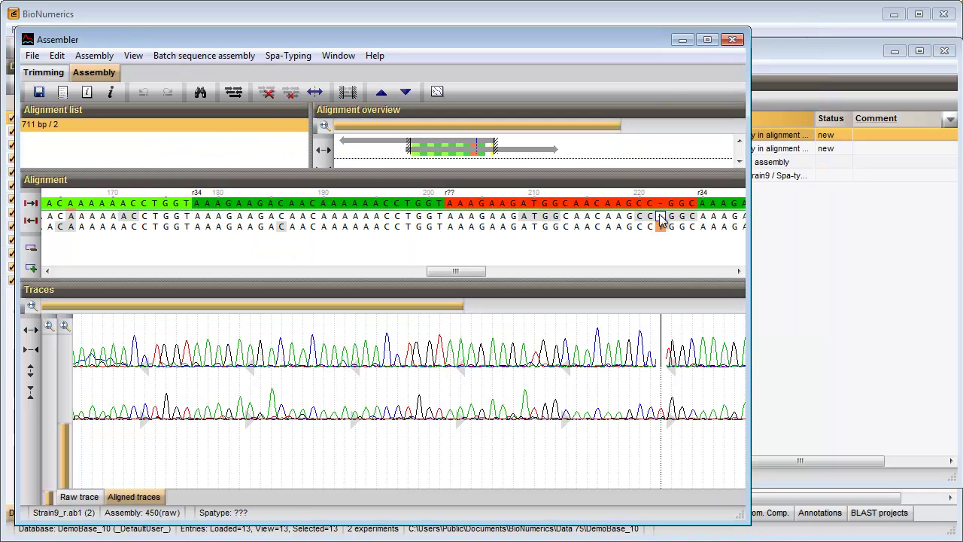
pyautogui.write('t')
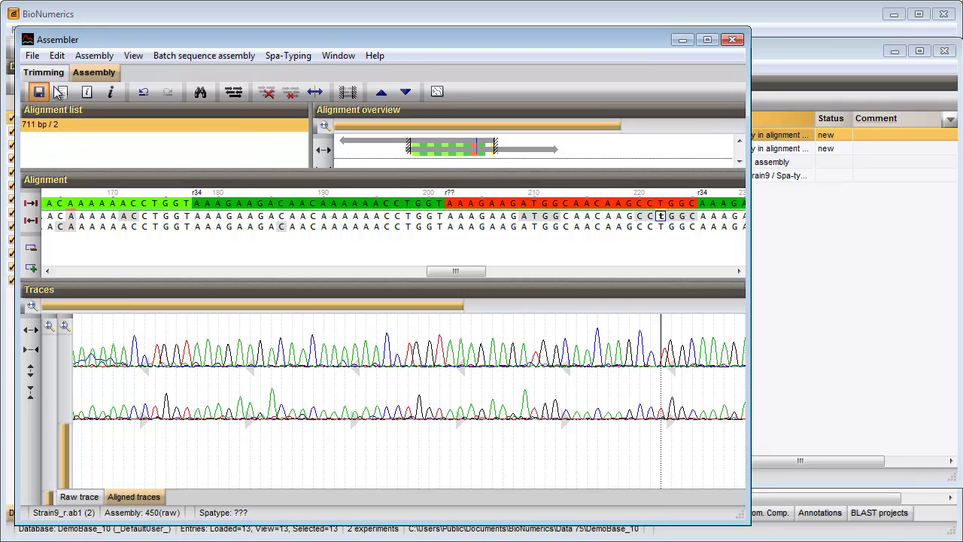
pyautogui.click(286, 55)
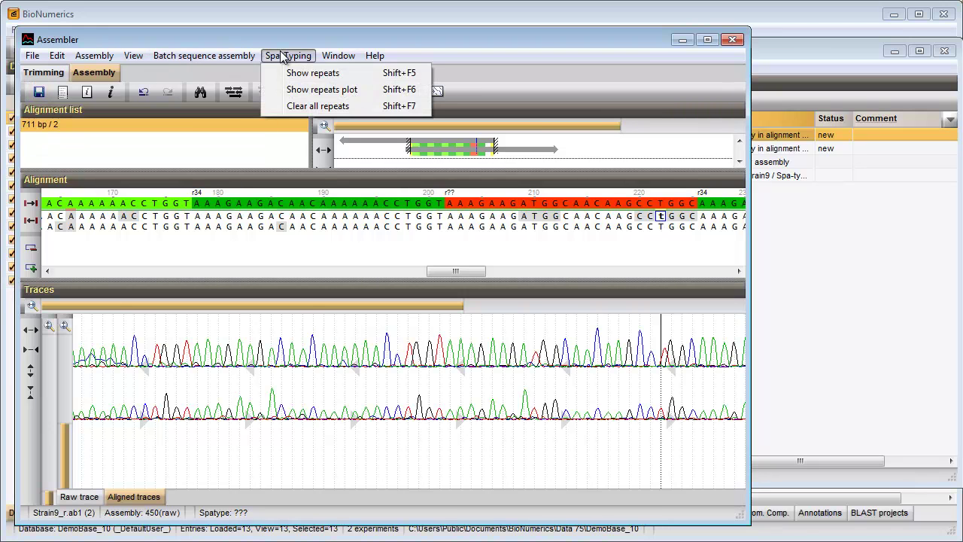
# - Refresh Strain9's spa repeat plot so the unknown repeat is identified as r33, giving spa-type t186
pyautogui.click(301, 88)
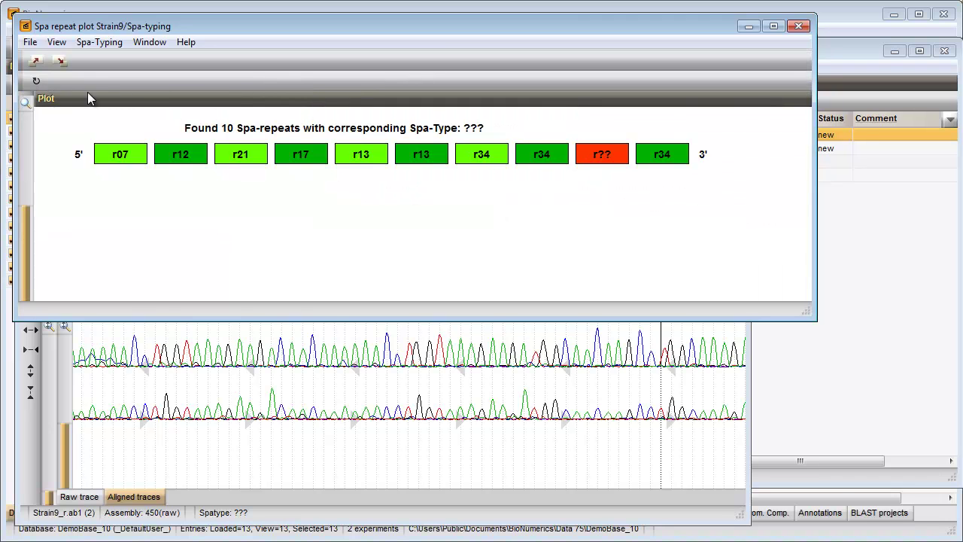
pyautogui.click(37, 81)
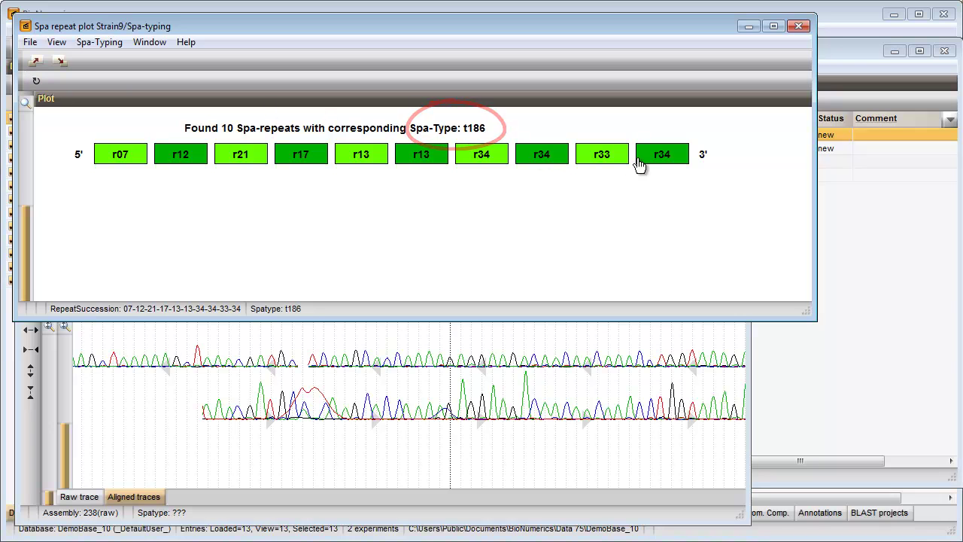
pyautogui.click(799, 26)
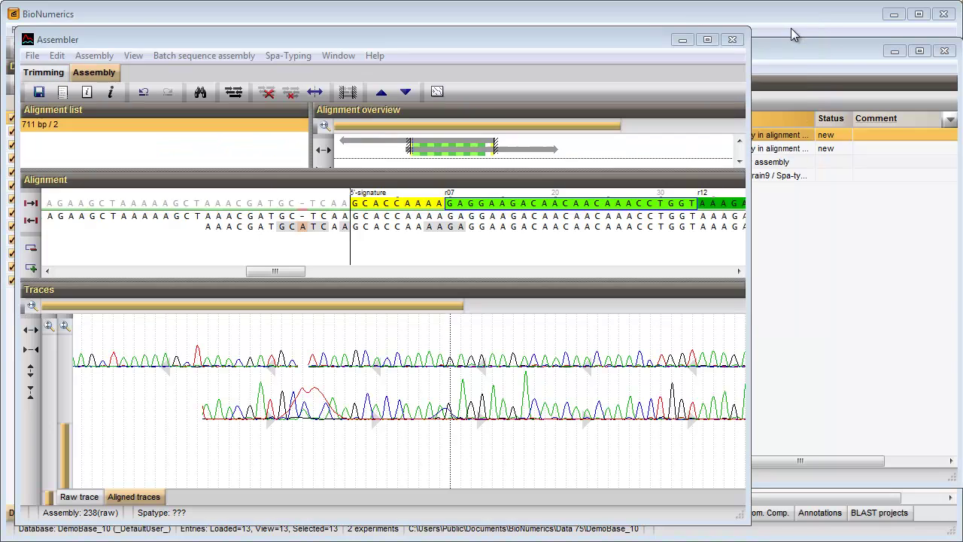
pyautogui.click(220, 57)
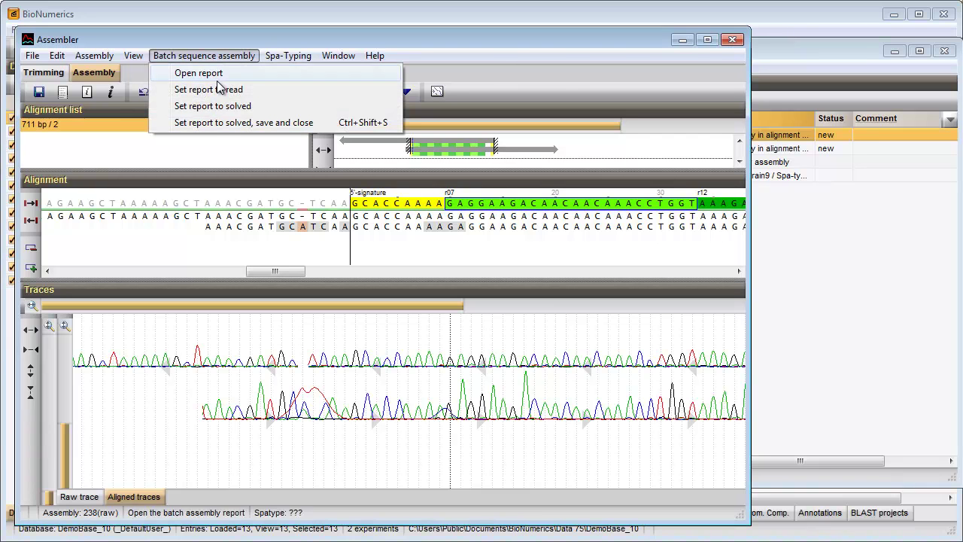
# - Set Strain9's assembly to solved, save and close it, then exit the Assembly report window
pyautogui.click(218, 123)
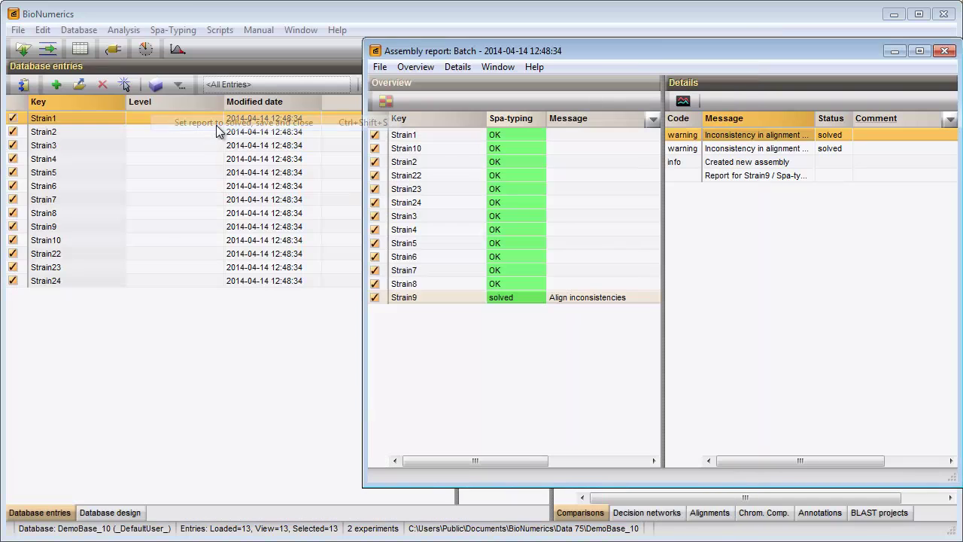
pyautogui.click(382, 67)
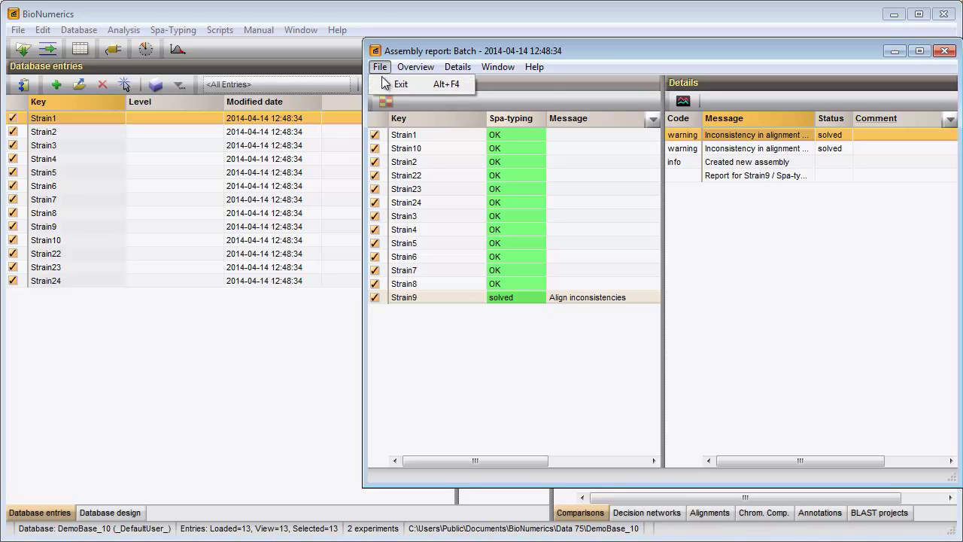
pyautogui.click(385, 82)
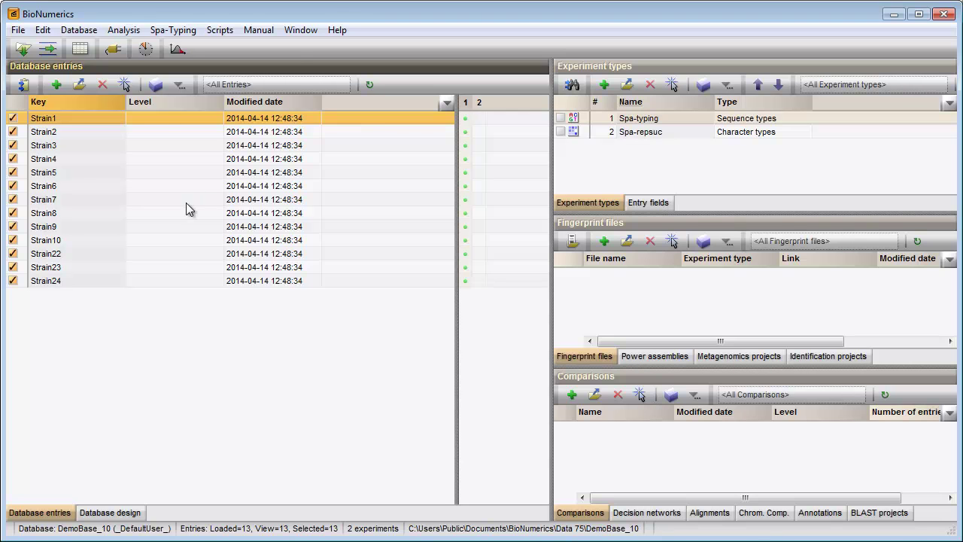
pyautogui.click(124, 30)
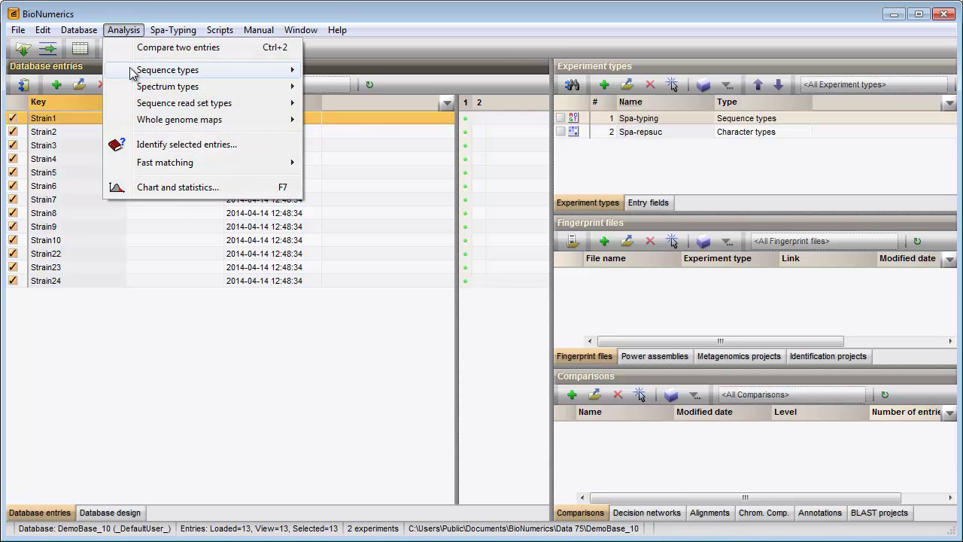
pyautogui.moveTo(131, 70)
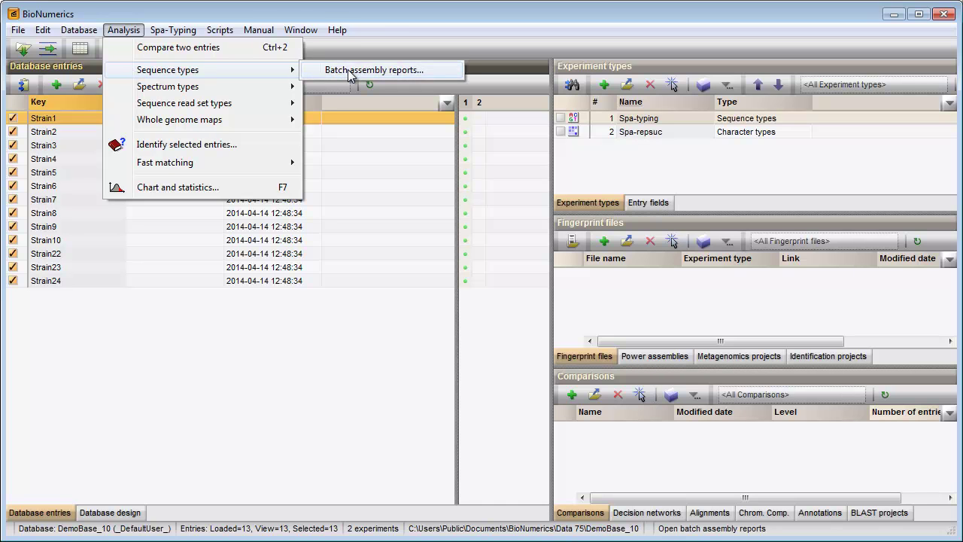
pyautogui.click(219, 340)
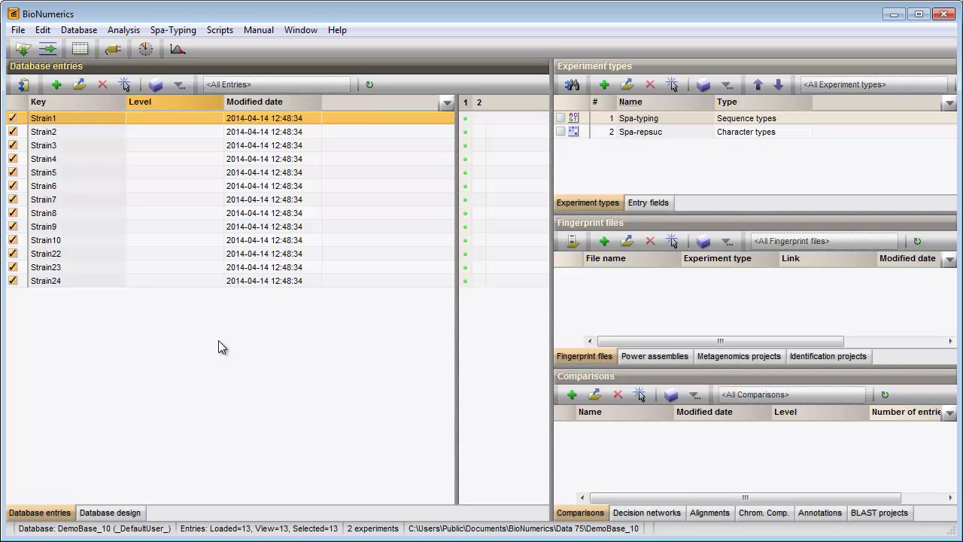
pyautogui.moveTo(464, 128)
pyautogui.click(465, 119)
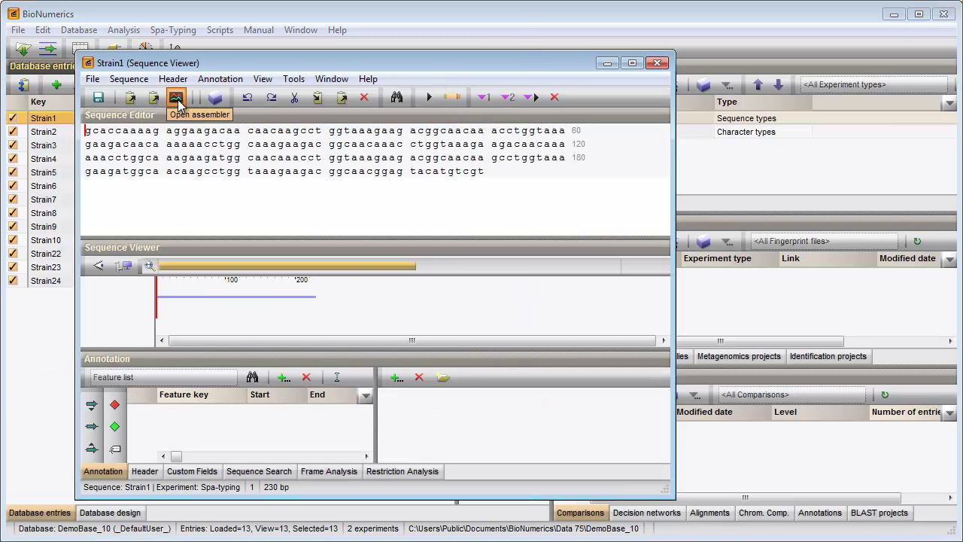
pyautogui.click(92, 78)
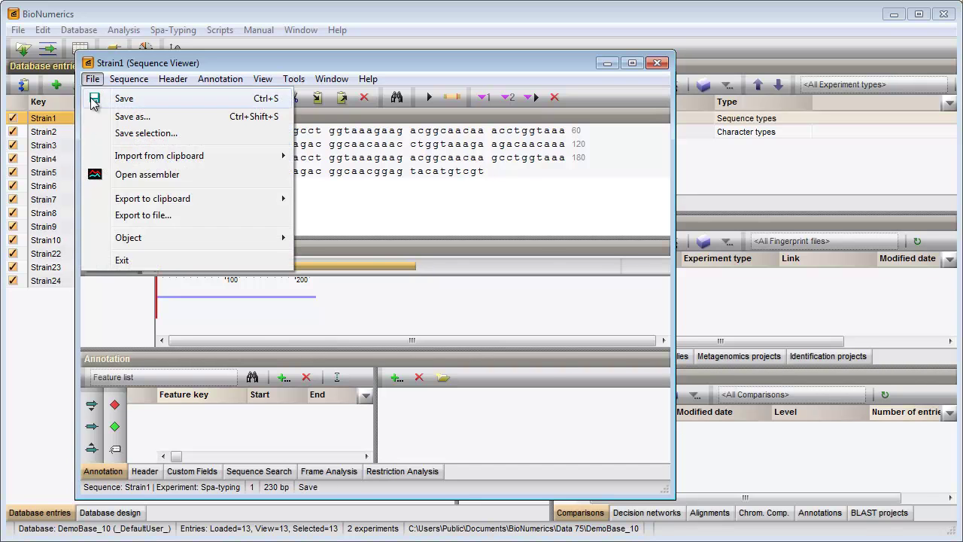
pyautogui.click(120, 260)
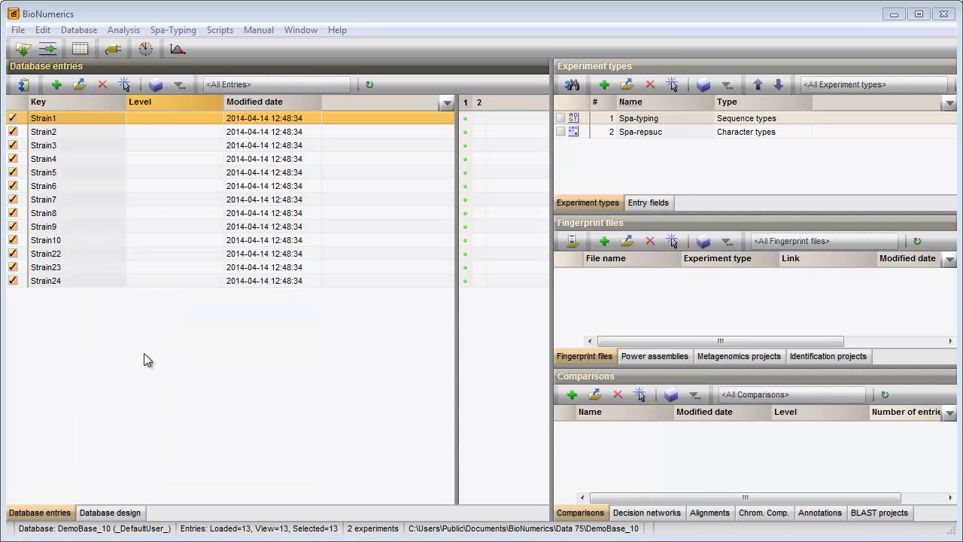